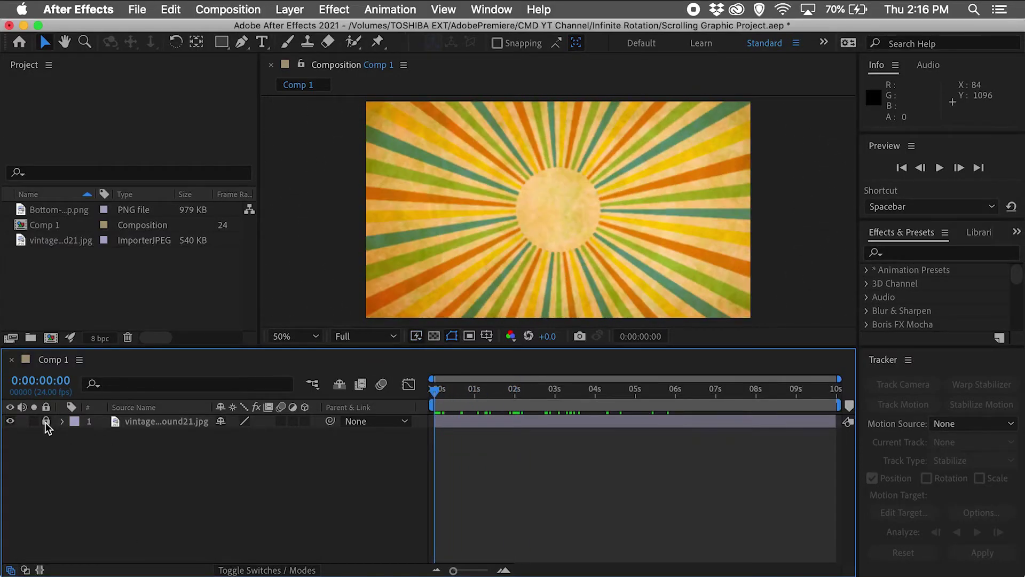
Add Bottom-Group.png above the sunburst background and duplicate it into two layers.
{"action": "left_click", "coordinate": [49, 210]}
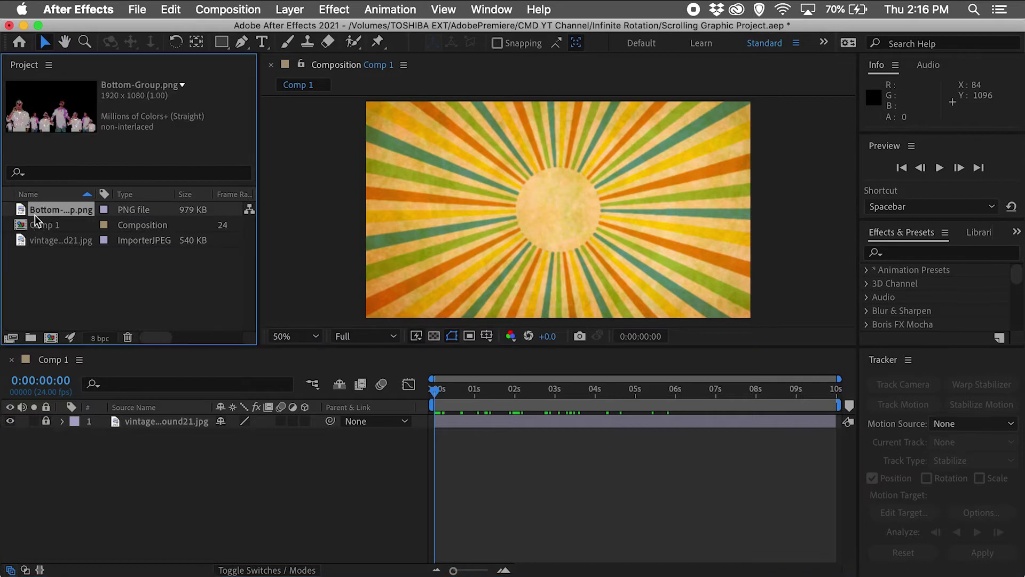
{"action": "left_click_drag", "start_coordinate": [21, 214], "coordinate": [165, 421]}
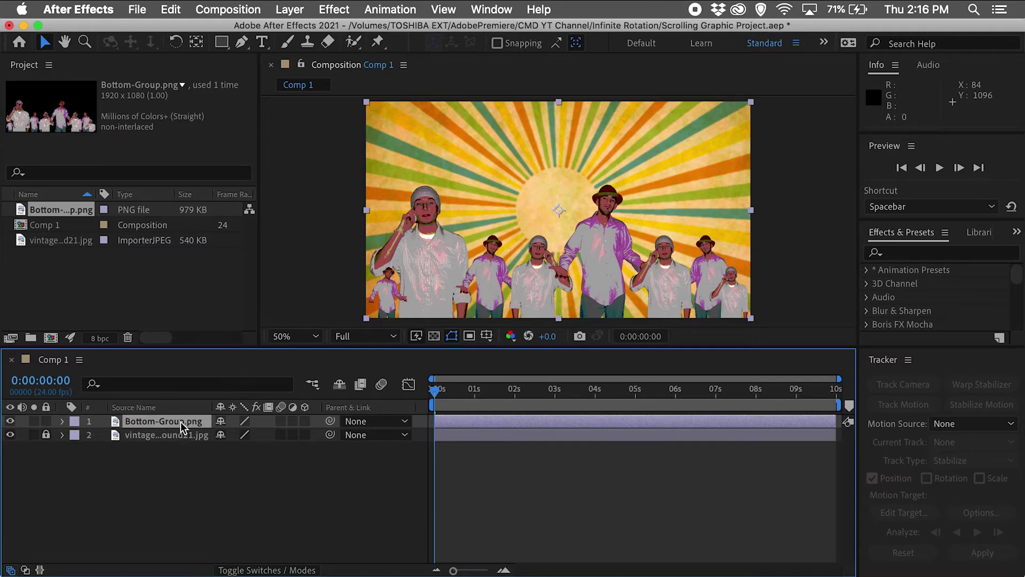
{"action": "key", "text": "super+d"}
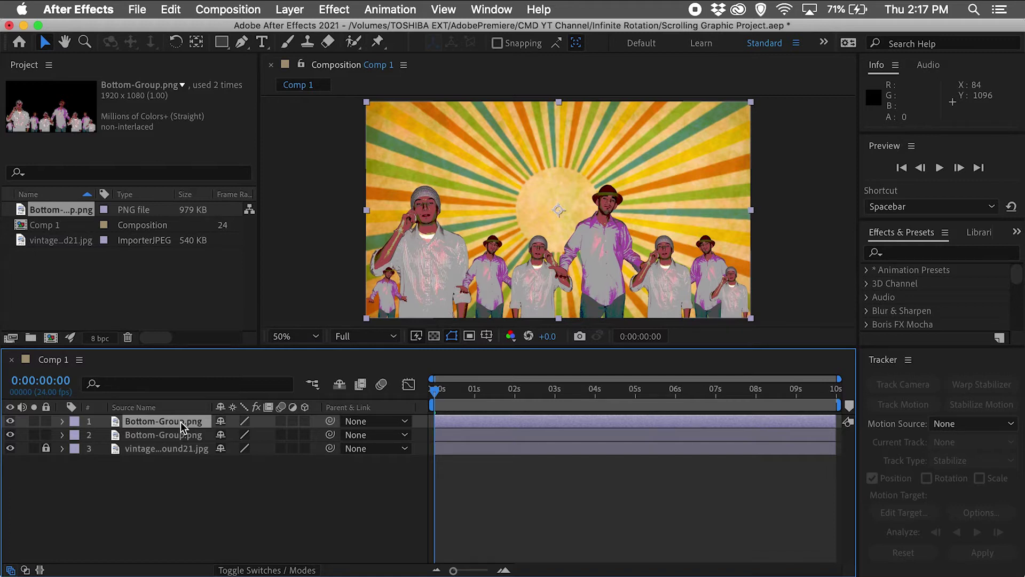
{"action": "left_click", "coordinate": [62, 422]}
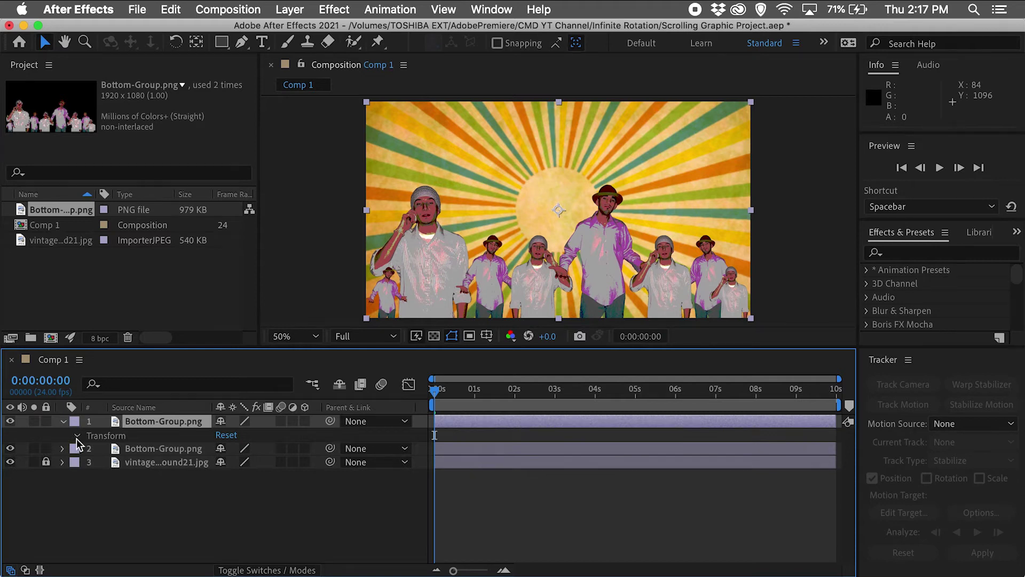
Set the top Bottom-Group.png copy's Position X to 2880, undoing an accidental drag.
{"action": "left_click", "coordinate": [76, 437]}
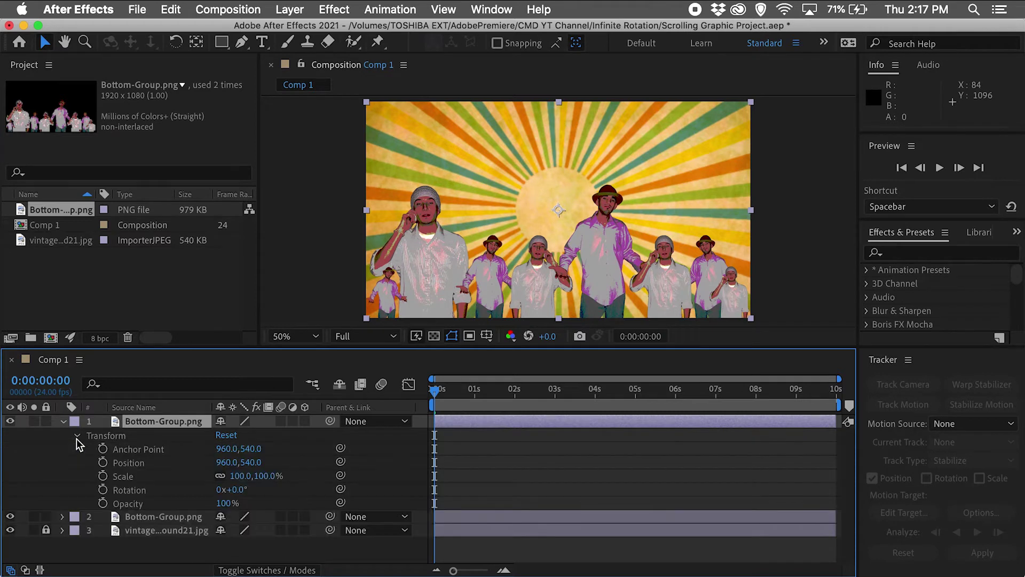
{"action": "left_click", "coordinate": [213, 463]}
{"action": "type", "text": "2880"}
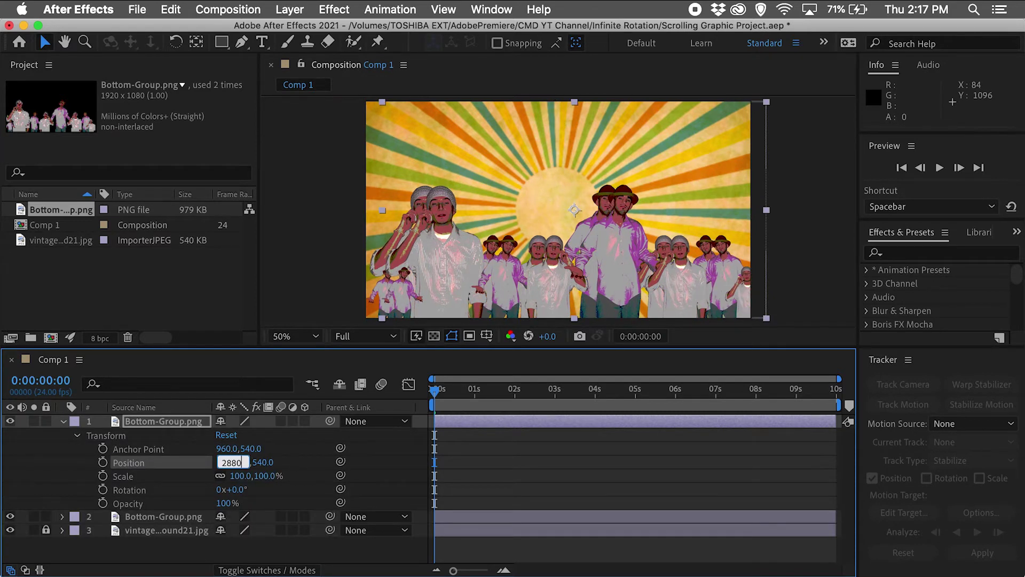
{"action": "key", "text": "Return"}
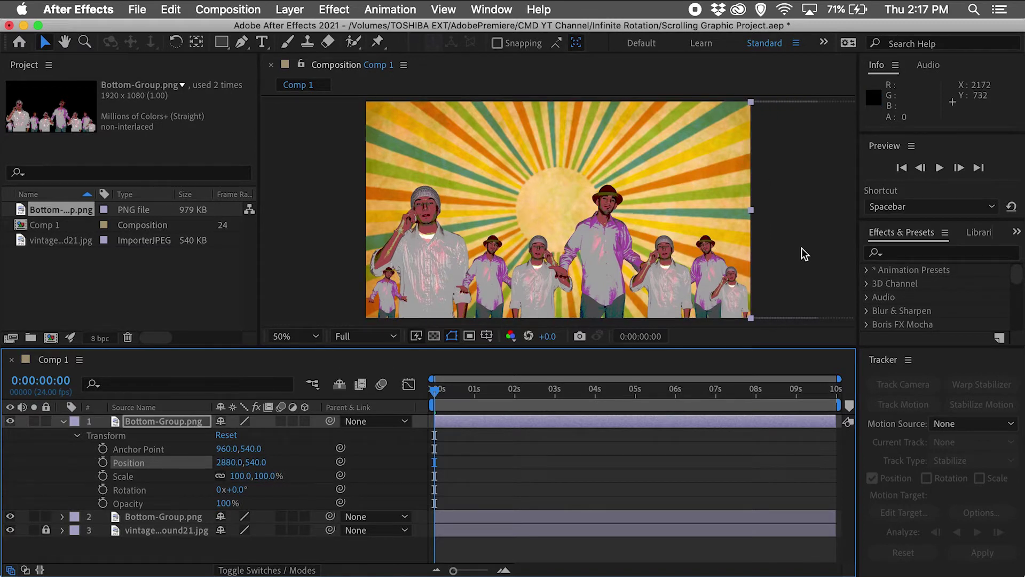
{"action": "left_click_drag", "start_coordinate": [802, 247], "coordinate": [732, 200]}
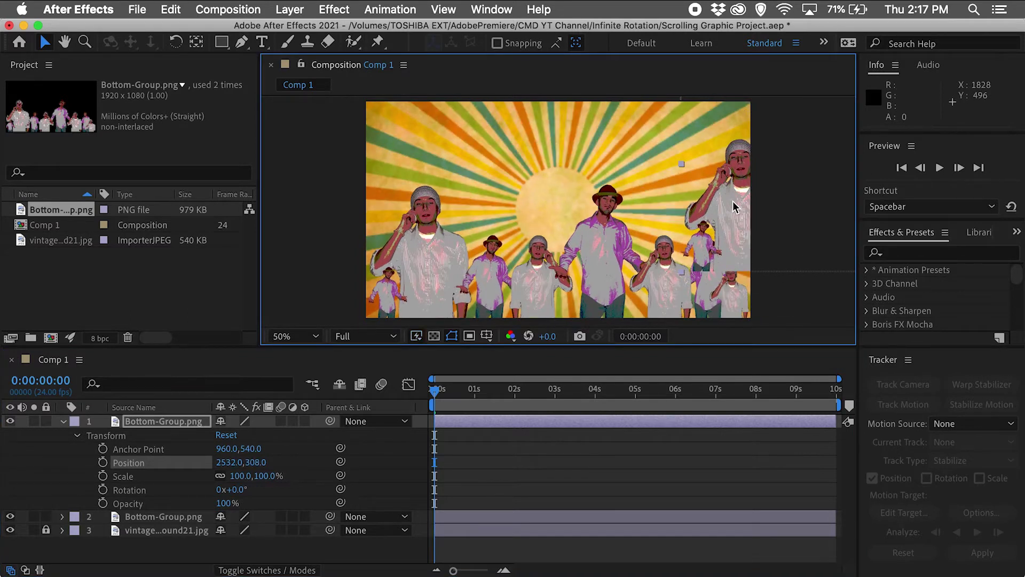
{"action": "key", "text": "super+z"}
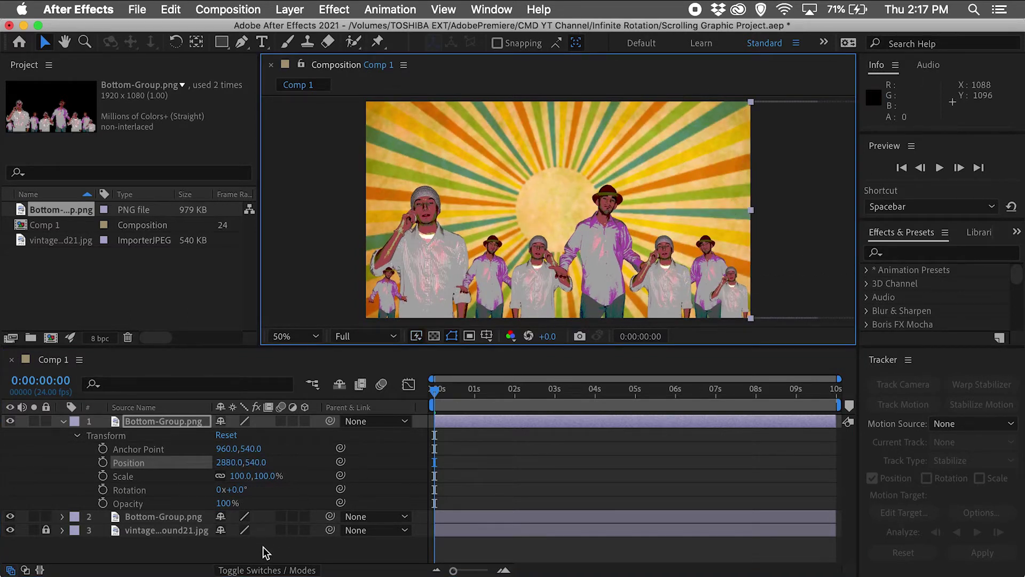
{"action": "left_click", "coordinate": [264, 550]}
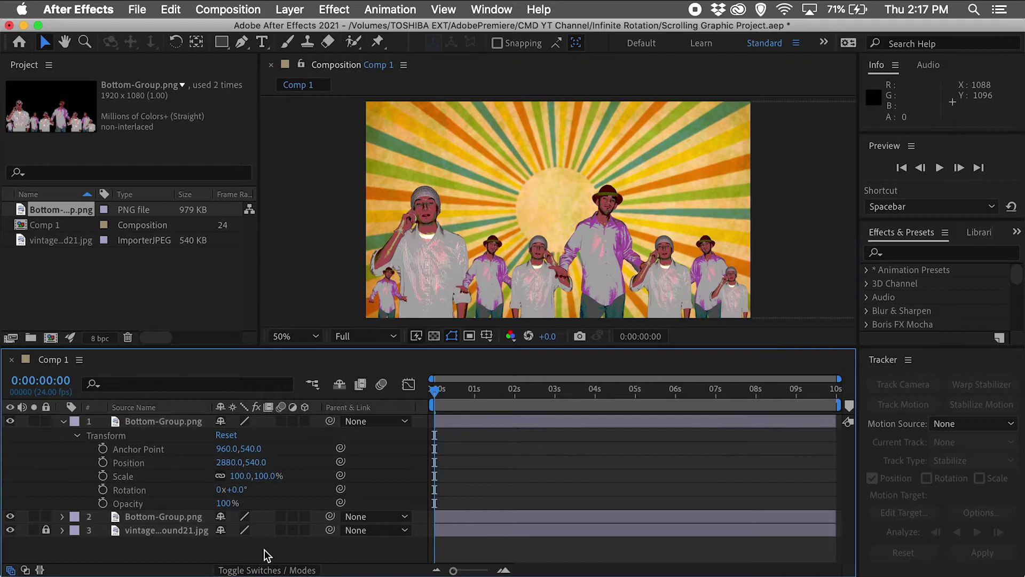
Create a new Null Object layer, Null 1, in Comp 1.
{"action": "left_click", "coordinate": [178, 420]}
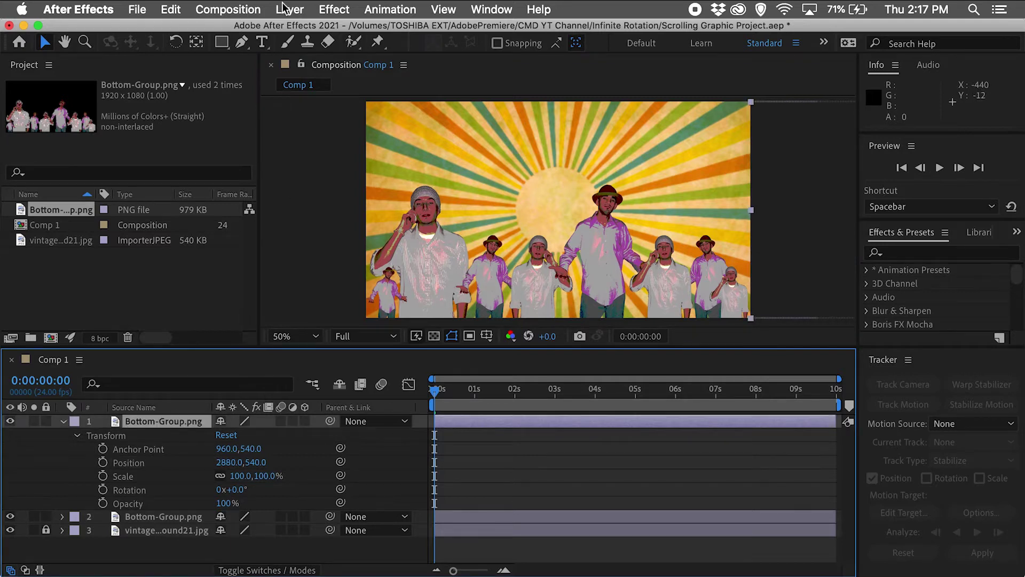
{"action": "left_click", "coordinate": [288, 9]}
{"action": "mouse_move", "coordinate": [299, 29]}
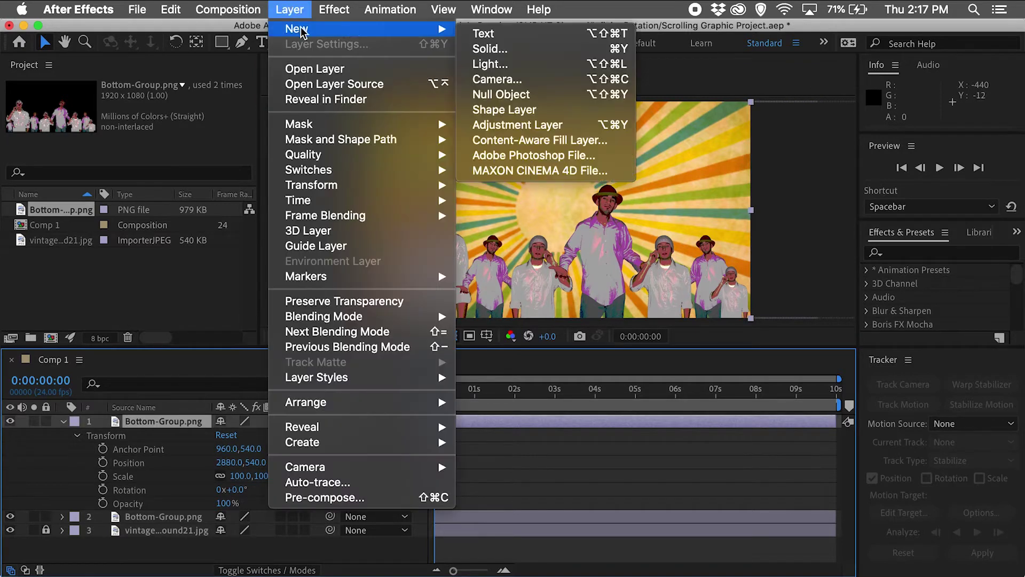
{"action": "left_click", "coordinate": [541, 95]}
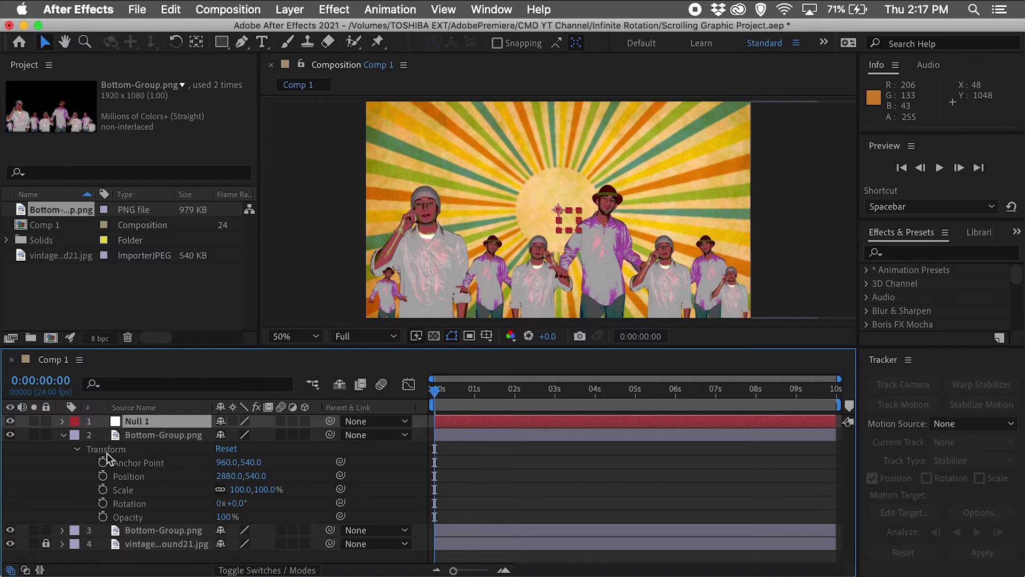
Parent both Bottom-Group.png layers to 1. Null 1.
{"action": "left_click", "coordinate": [63, 436]}
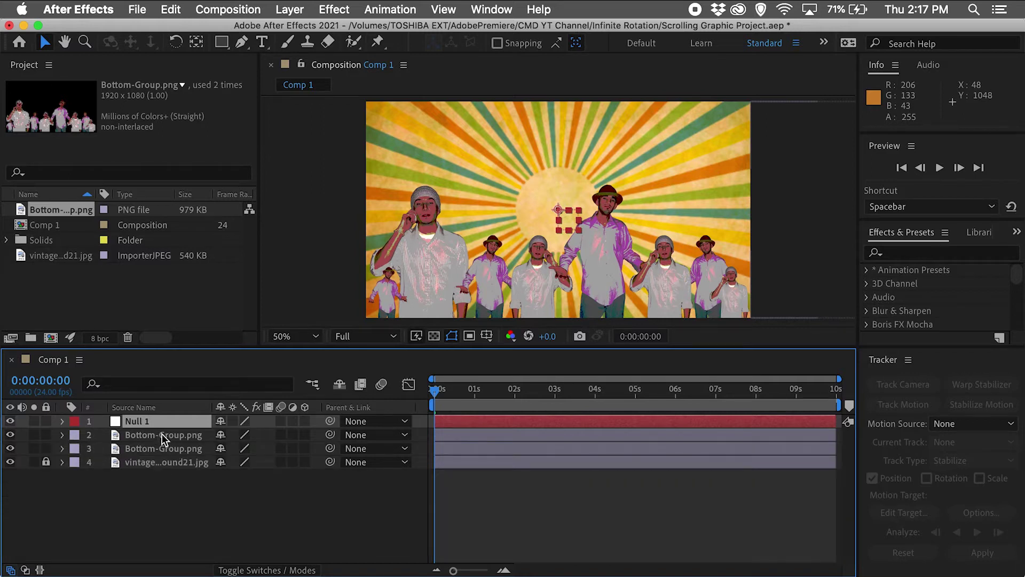
{"action": "left_click", "coordinate": [162, 434]}
{"action": "left_click", "coordinate": [165, 446], "text": "shift"}
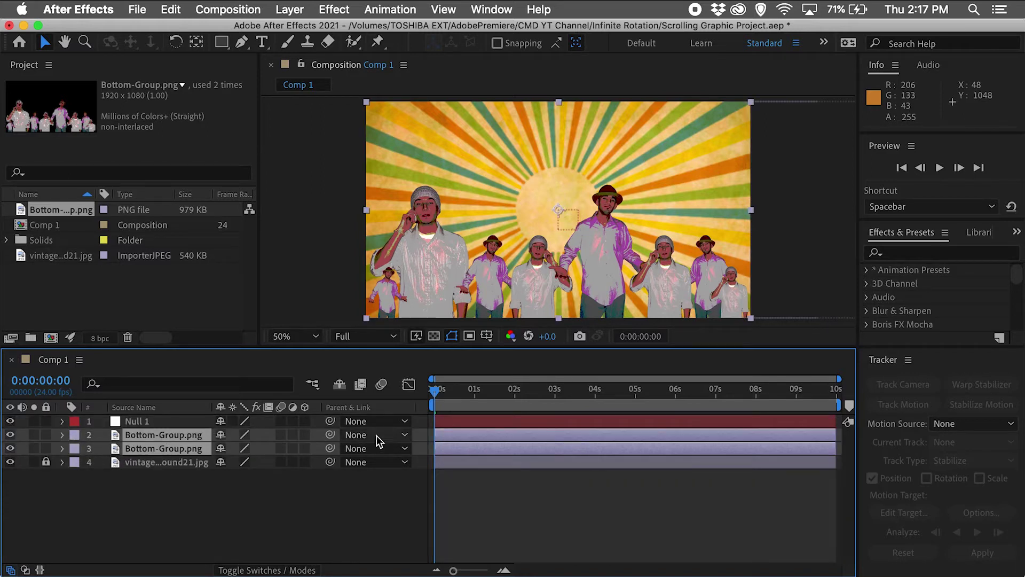
{"action": "left_click", "coordinate": [403, 435]}
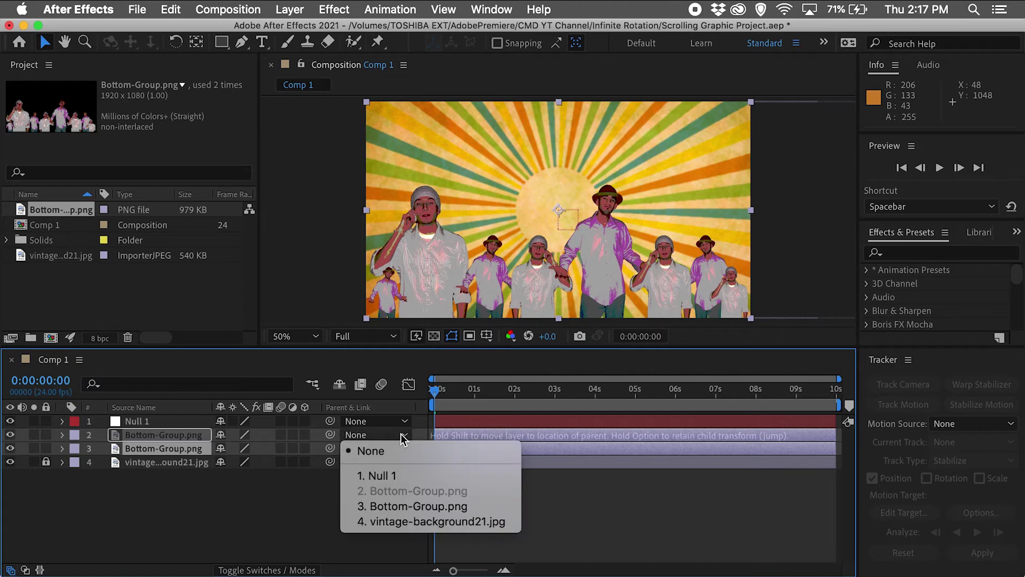
{"action": "left_click", "coordinate": [407, 474]}
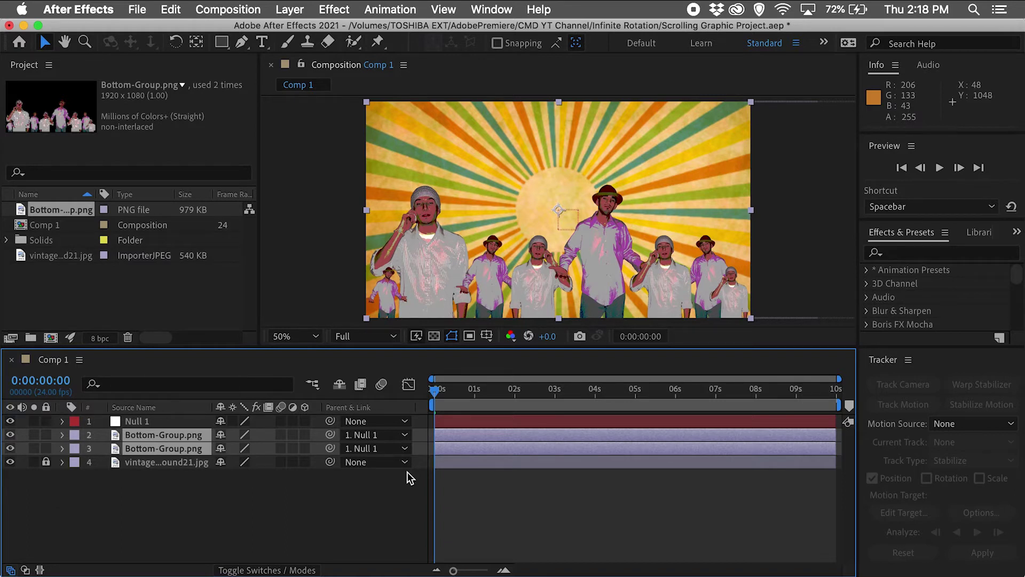
Keyframe Null 1's Position at 0:00 (960, 540) and at 0:05 with X -960.
{"action": "left_click", "coordinate": [63, 421]}
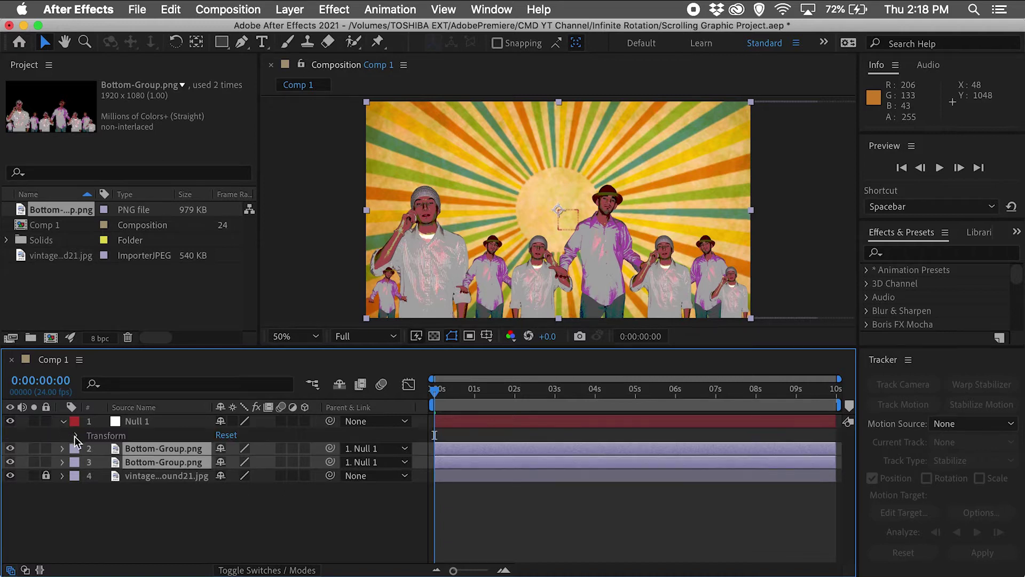
{"action": "left_click", "coordinate": [76, 435]}
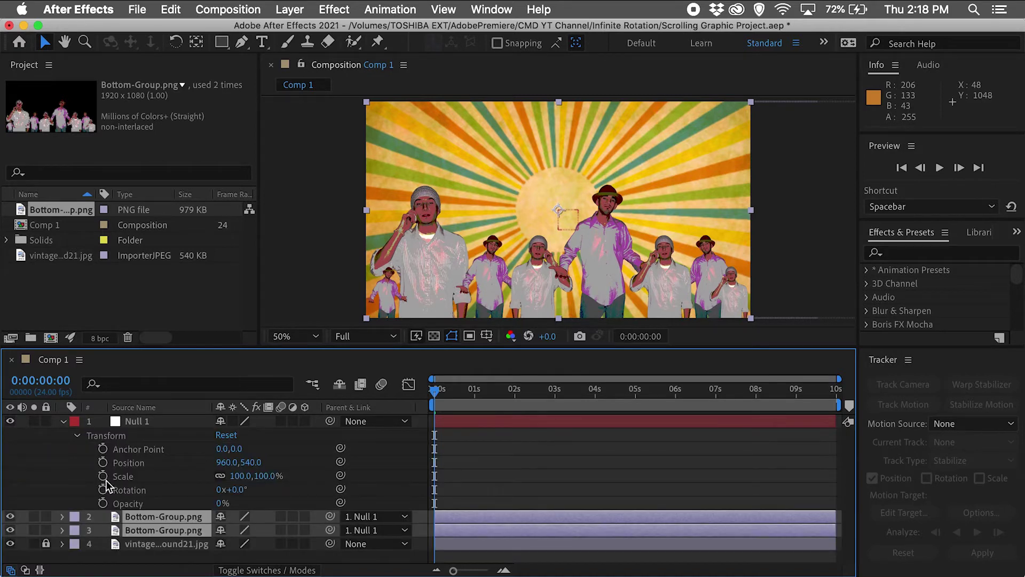
{"action": "left_click", "coordinate": [103, 462]}
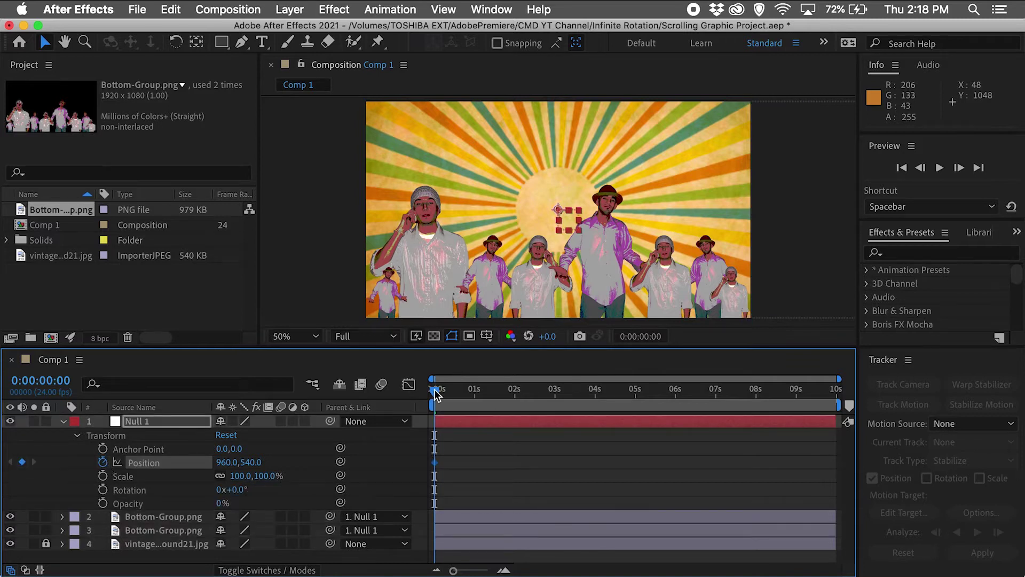
{"action": "left_click_drag", "start_coordinate": [434, 391], "coordinate": [636, 395]}
{"action": "left_click", "coordinate": [22, 461]}
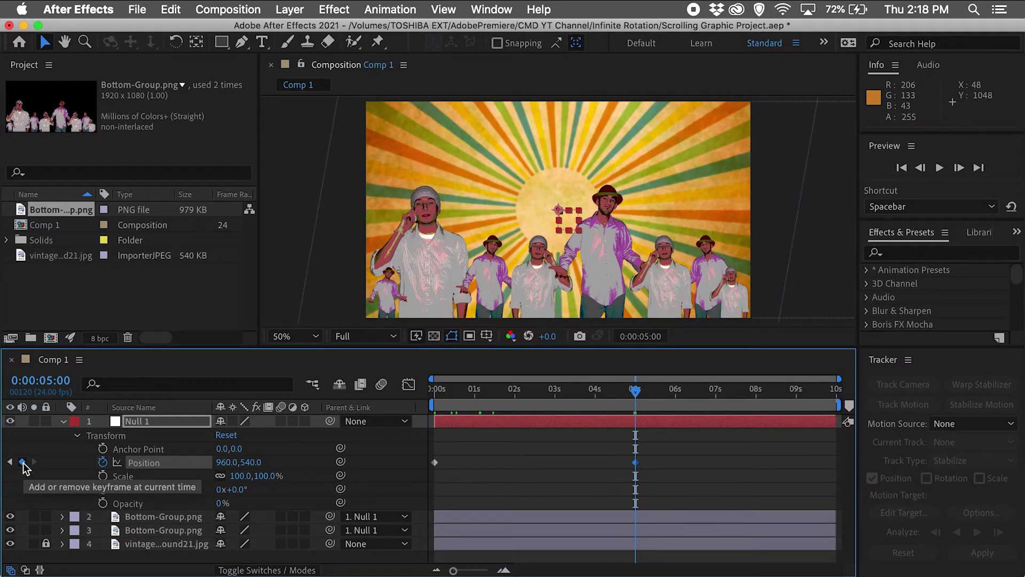
{"action": "left_click_drag", "start_coordinate": [230, 462], "coordinate": [220, 462]}
{"action": "left_click", "coordinate": [229, 462]}
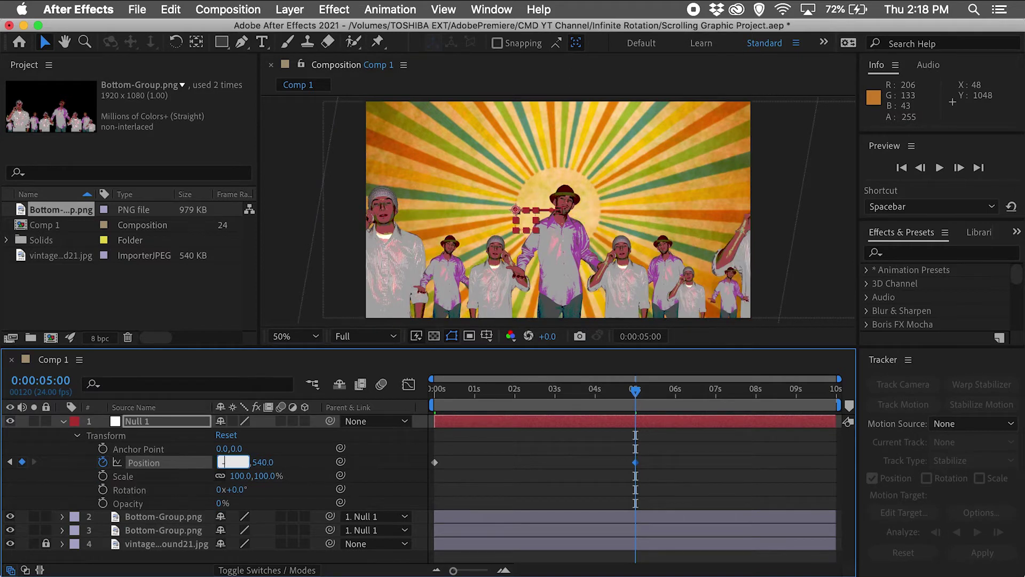
{"action": "type", "text": "-960"}
{"action": "key", "text": "Return"}
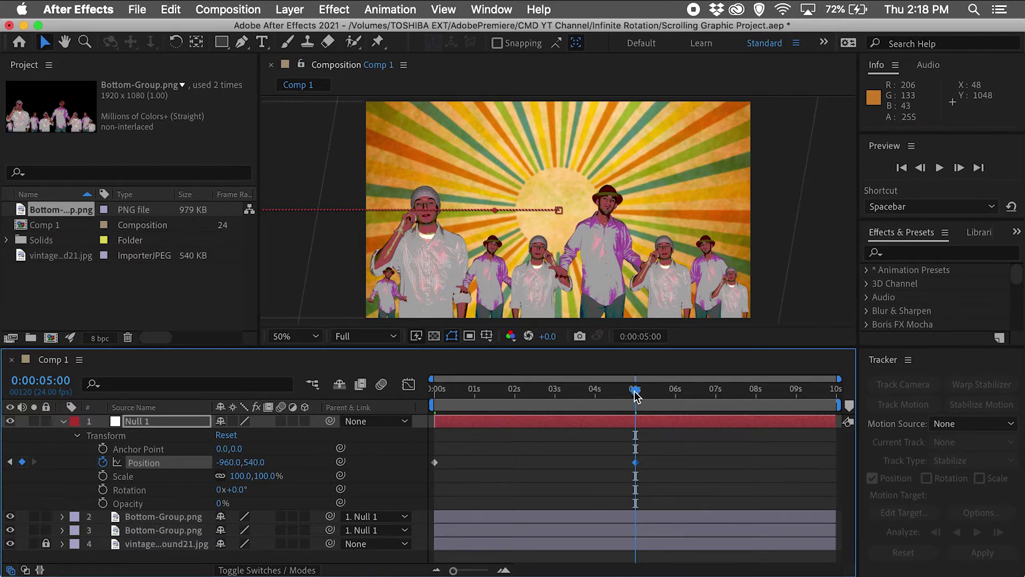
{"action": "left_click_drag", "start_coordinate": [636, 391], "coordinate": [434, 389]}
Pre-compose the people layers into a new comp named 'Scrolling Graphic', moving all attributes.
{"action": "left_click", "coordinate": [63, 424]}
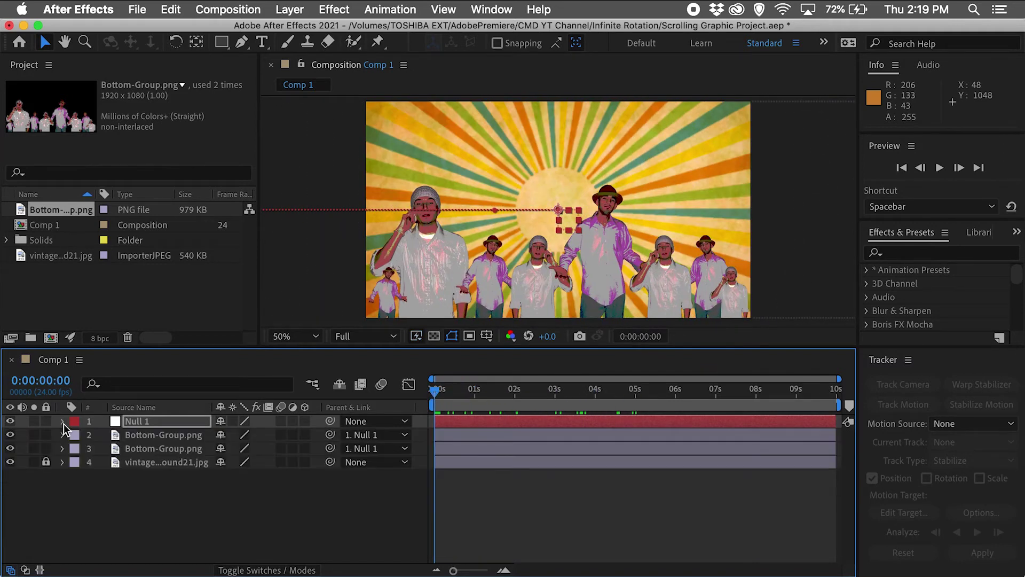
{"action": "left_click", "coordinate": [147, 435]}
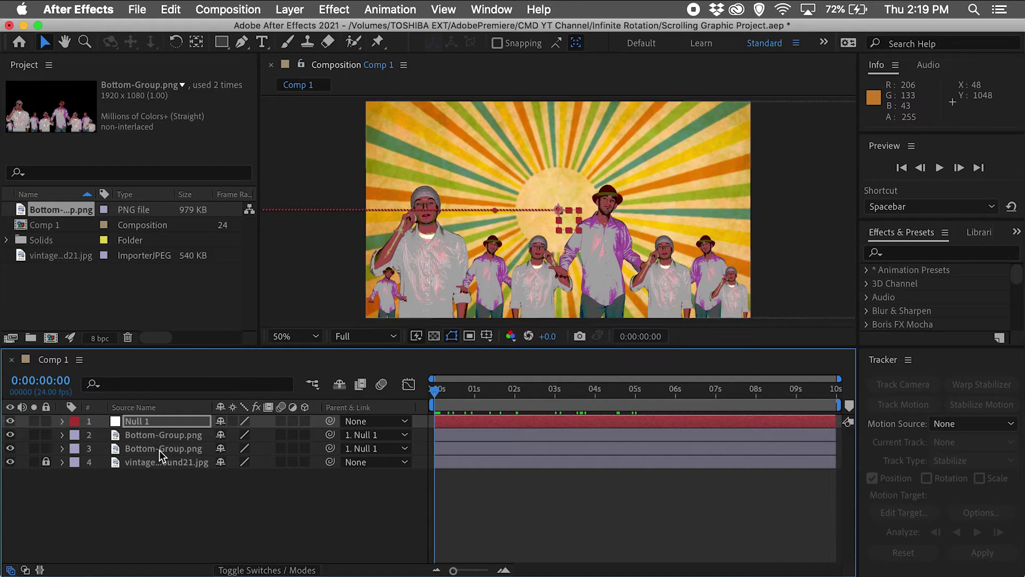
{"action": "left_click", "coordinate": [159, 450], "text": "shift"}
{"action": "right_click", "coordinate": [155, 437]}
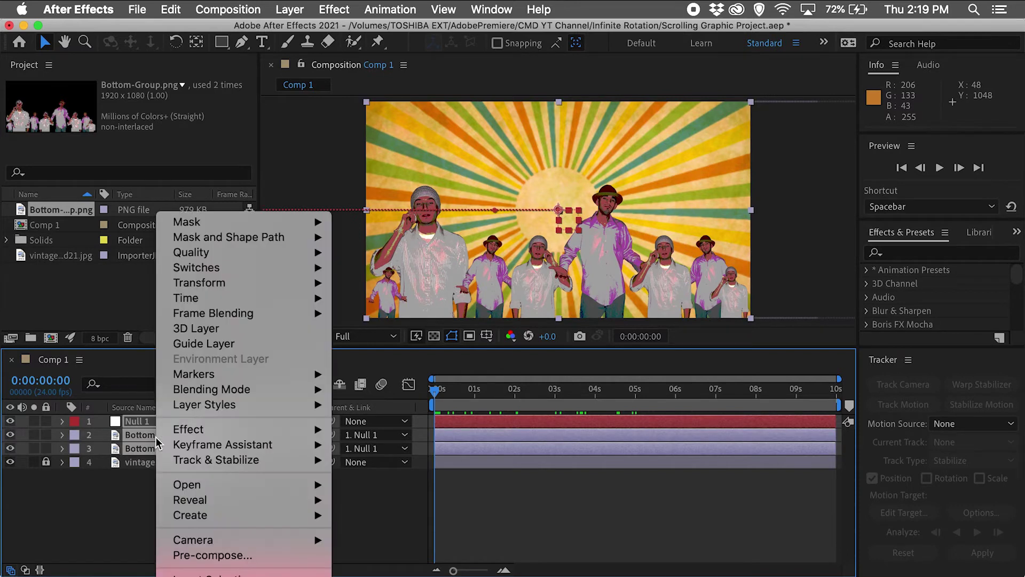
{"action": "left_click", "coordinate": [224, 555]}
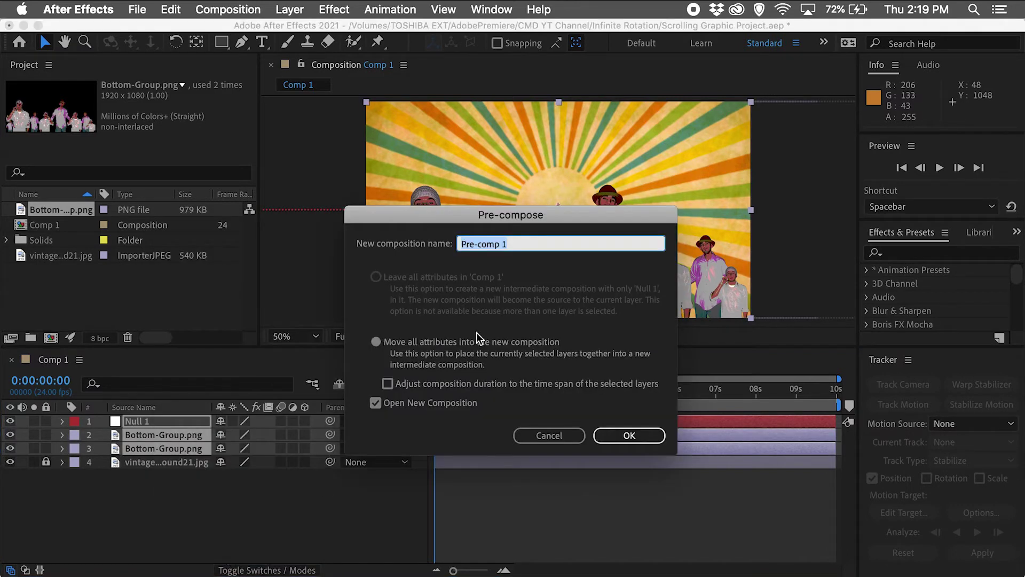
{"action": "type", "text": "Scrolling Graphic"}
{"action": "left_click", "coordinate": [623, 436]}
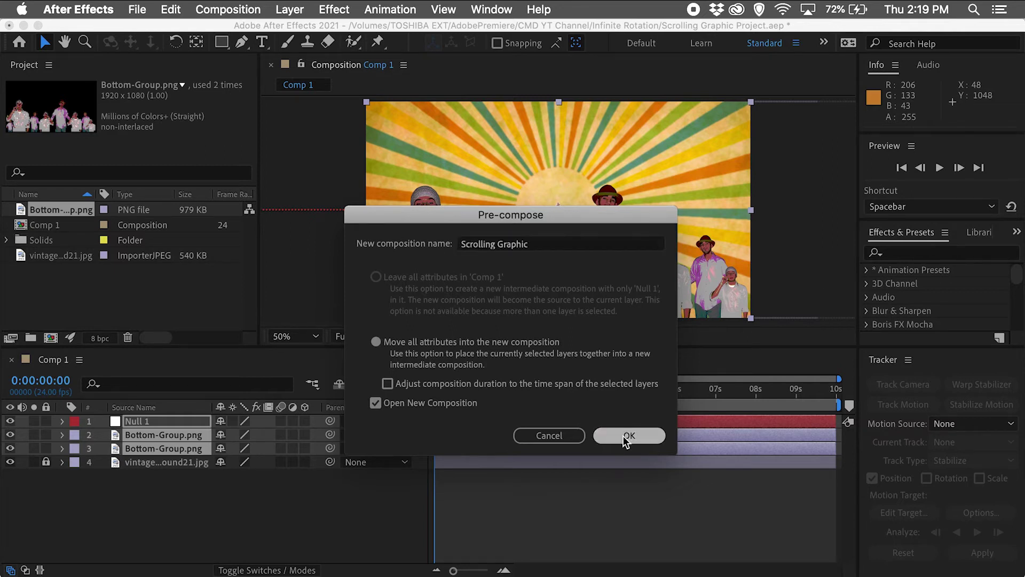
{"action": "left_click", "coordinate": [62, 421]}
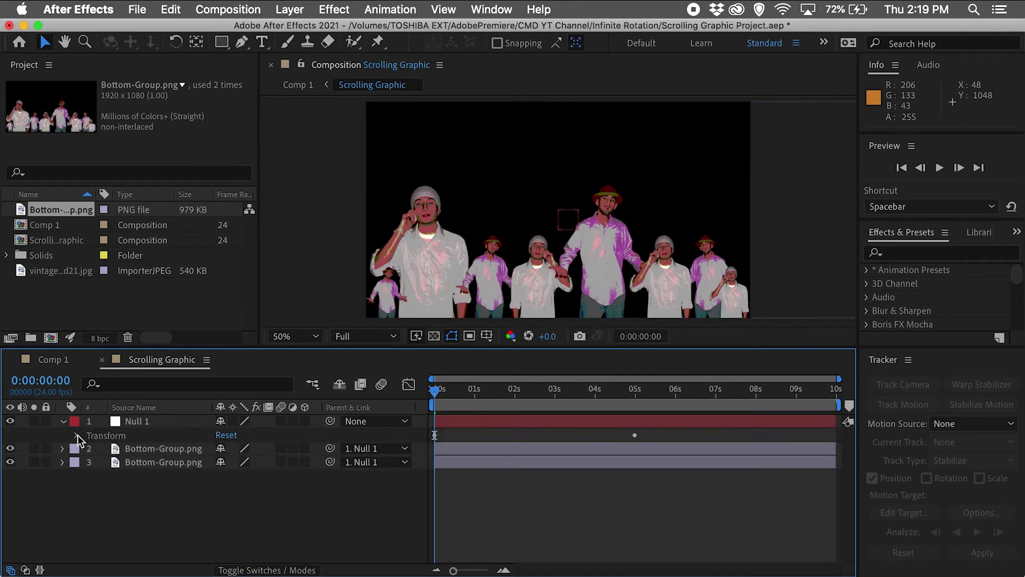
{"action": "left_click", "coordinate": [79, 436]}
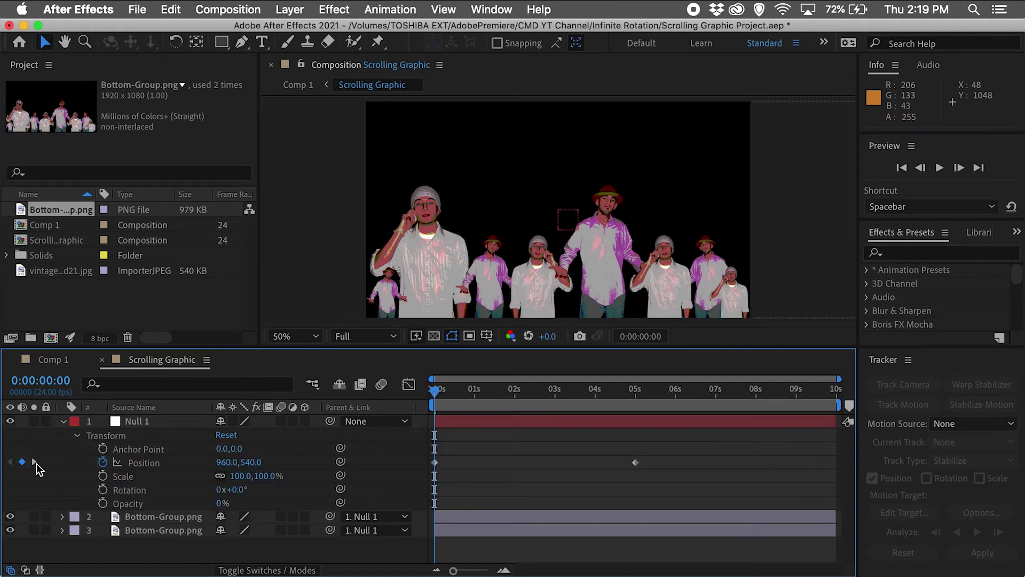
Trim the Scrolling Graphic comp to a work area ending at the 5-second Position keyframe.
{"action": "left_click", "coordinate": [35, 462]}
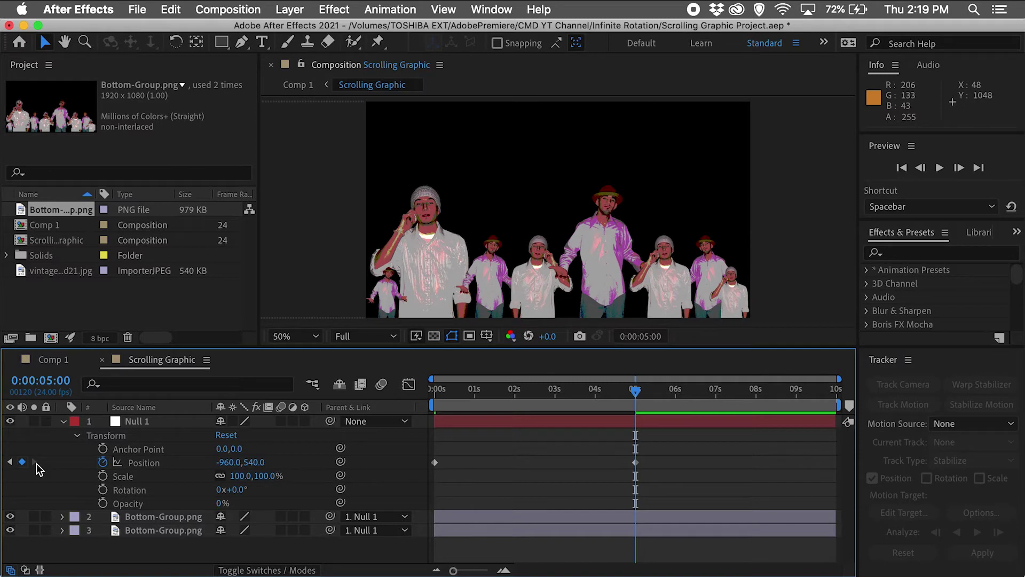
{"action": "key", "text": "n"}
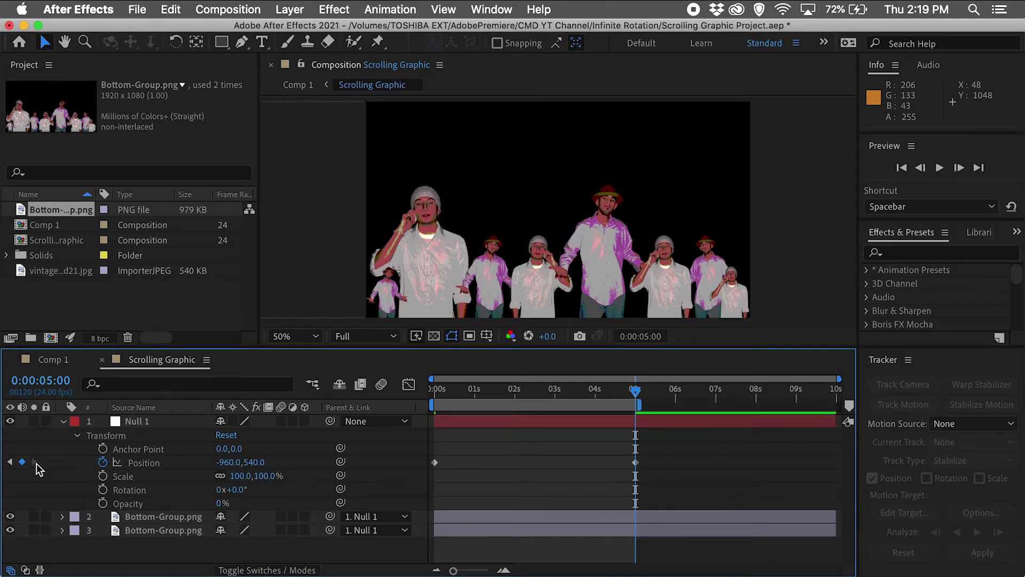
{"action": "right_click", "coordinate": [535, 404]}
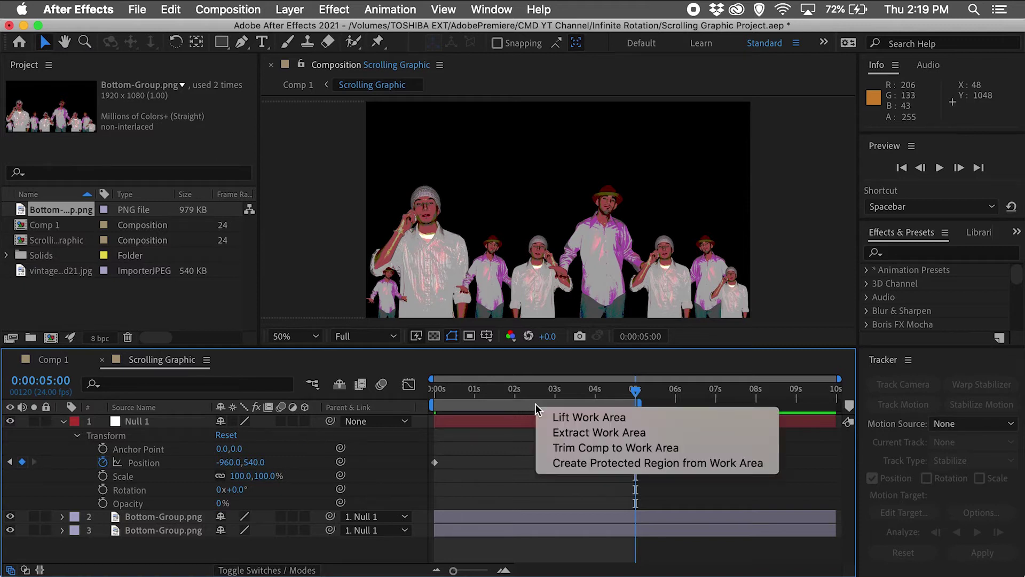
{"action": "left_click", "coordinate": [553, 449]}
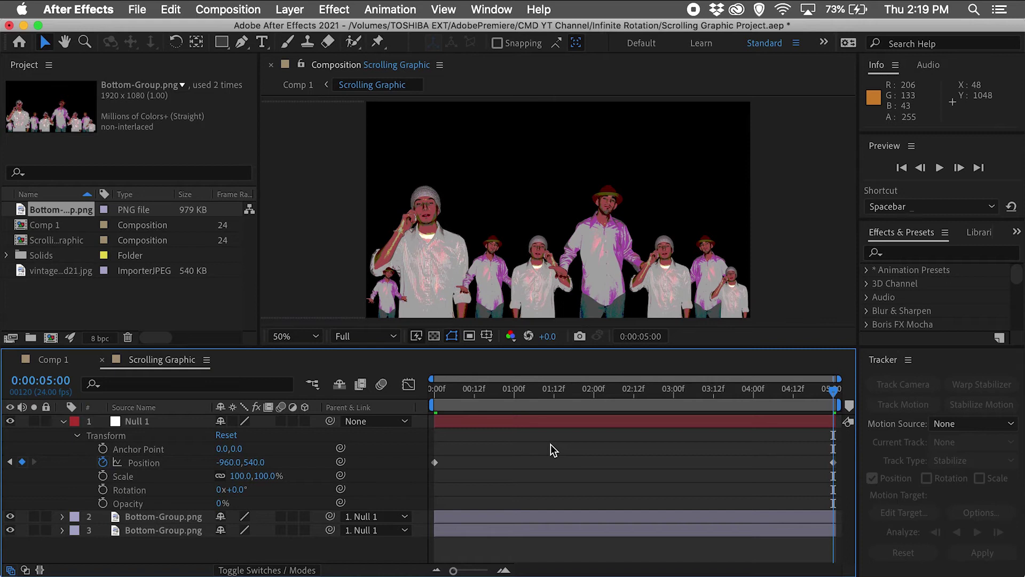
Preview the trimmed scrolling animation and stop it.
{"action": "key", "text": "space"}
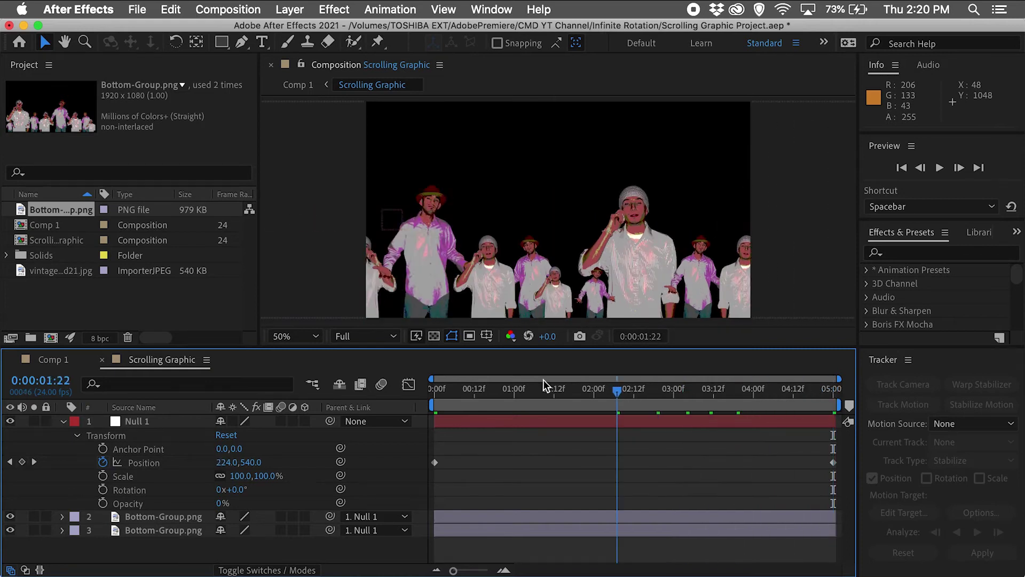
{"action": "key", "text": "space"}
{"action": "left_click", "coordinate": [63, 420]}
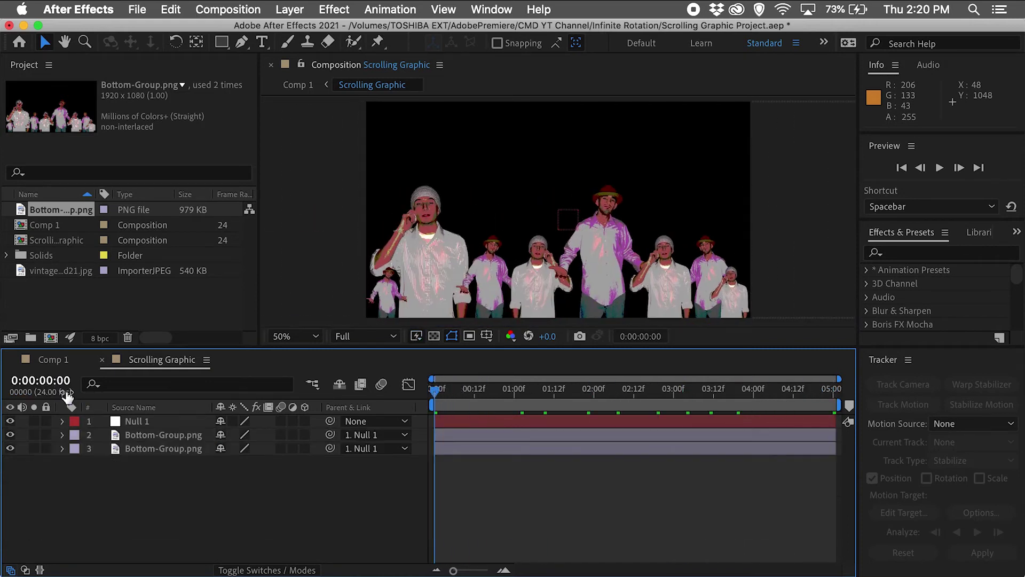
In Comp 1, enable Time Remapping on the Scrolling Graphic layer.
{"action": "left_click", "coordinate": [54, 360]}
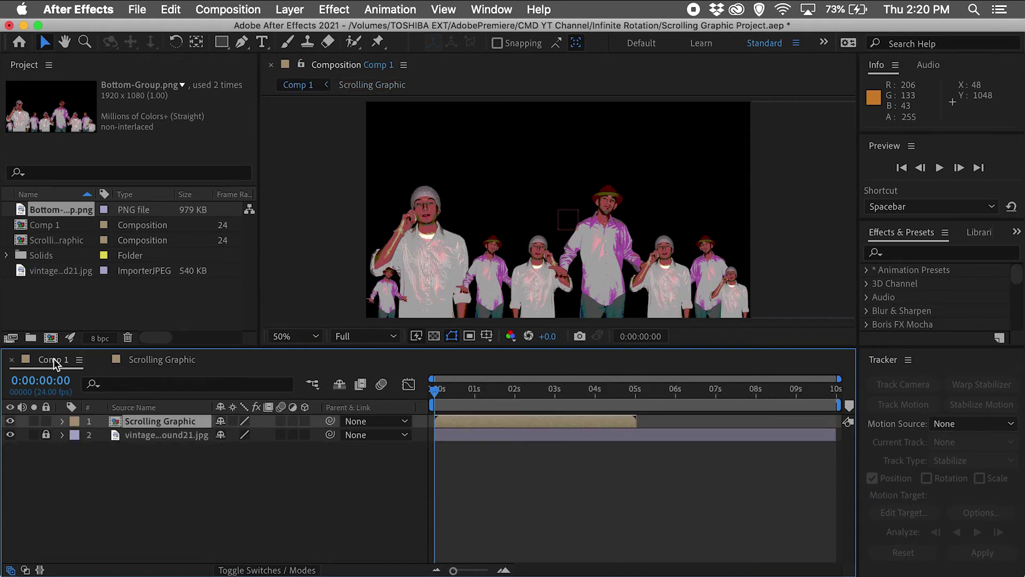
{"action": "right_click", "coordinate": [164, 427]}
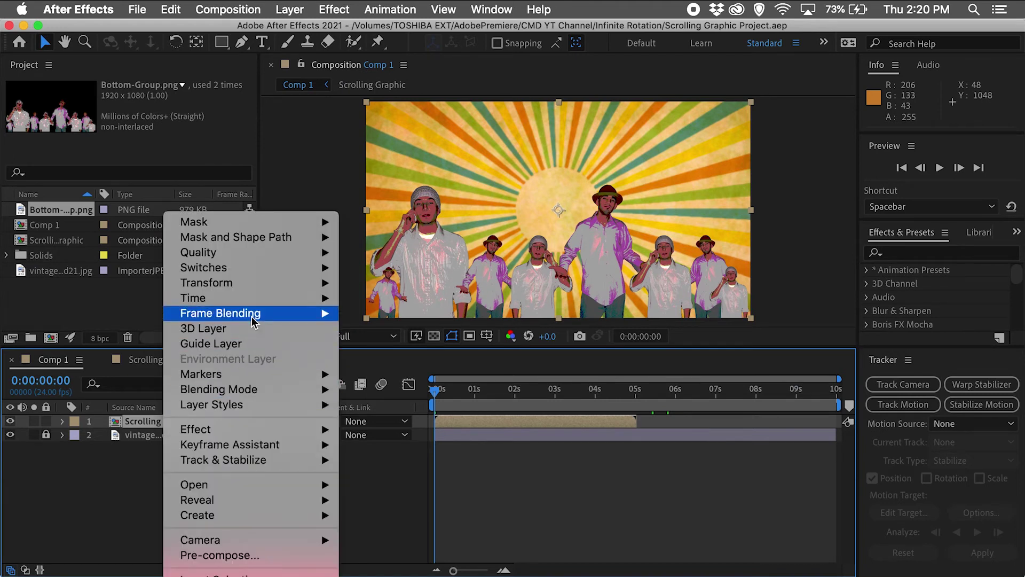
{"action": "mouse_move", "coordinate": [255, 299]}
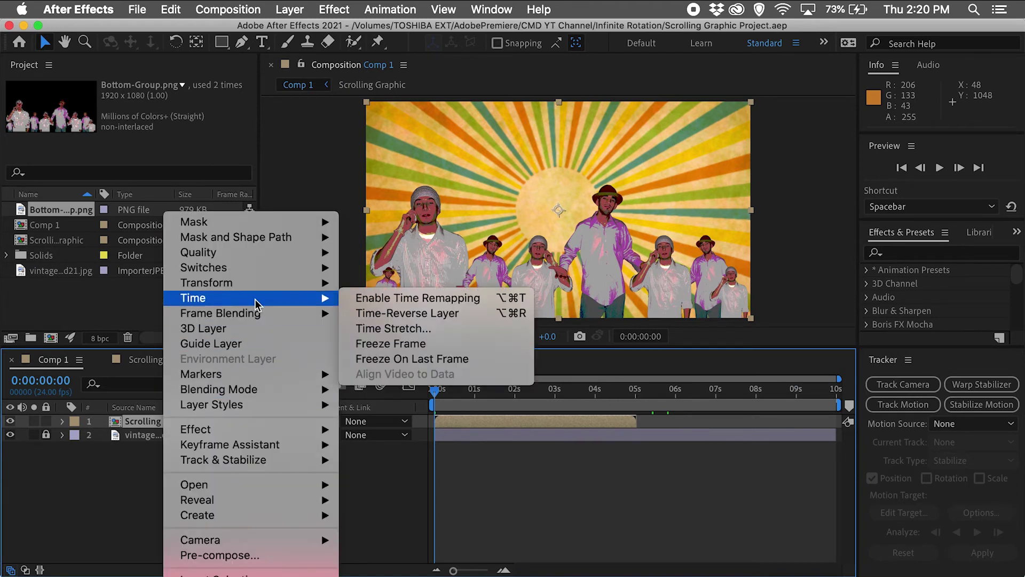
{"action": "left_click", "coordinate": [363, 301]}
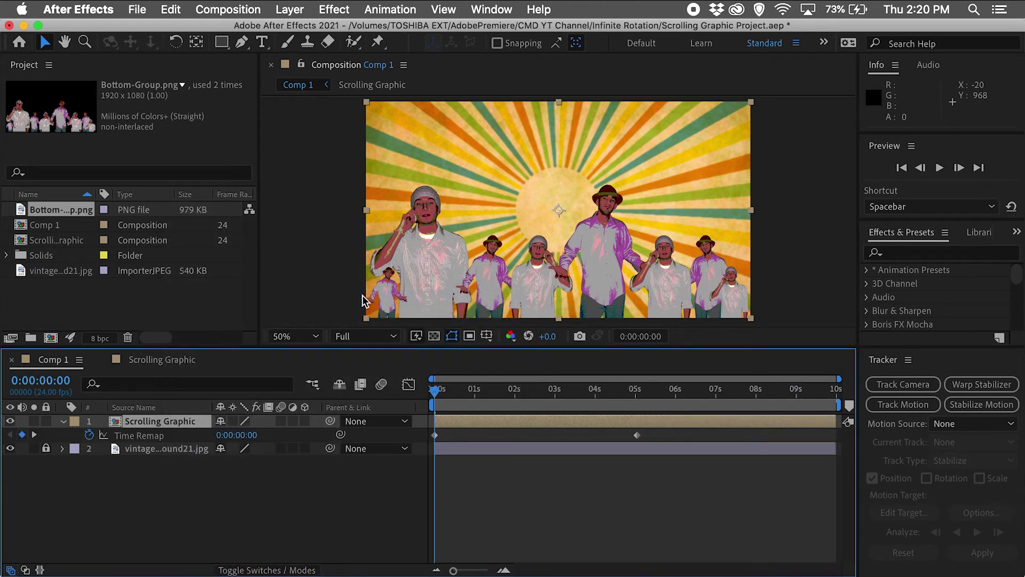
Replace the Time Remap expression with loopOut().
{"action": "left_click", "coordinate": [33, 434]}
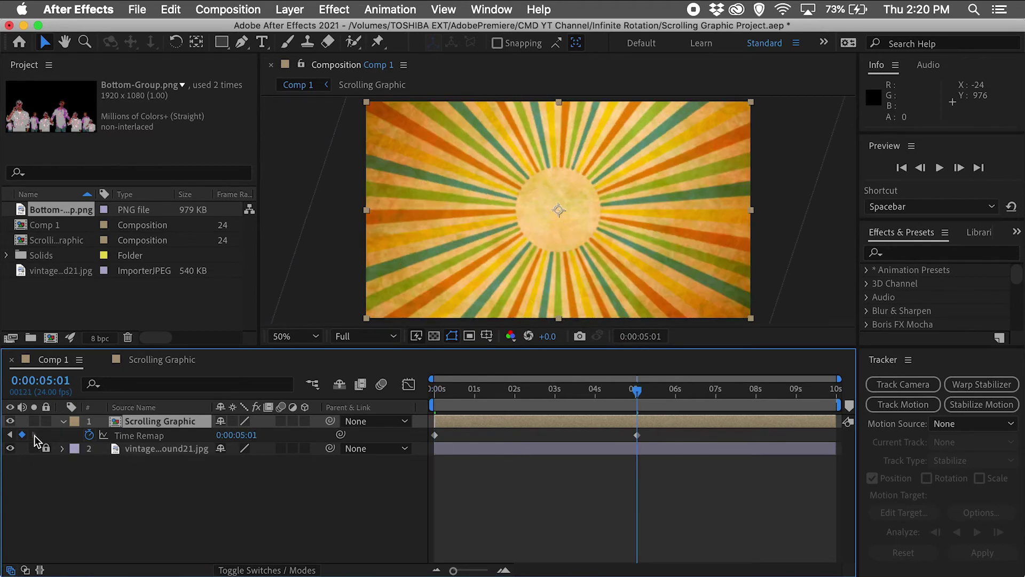
{"action": "left_click", "coordinate": [90, 435], "text": "alt"}
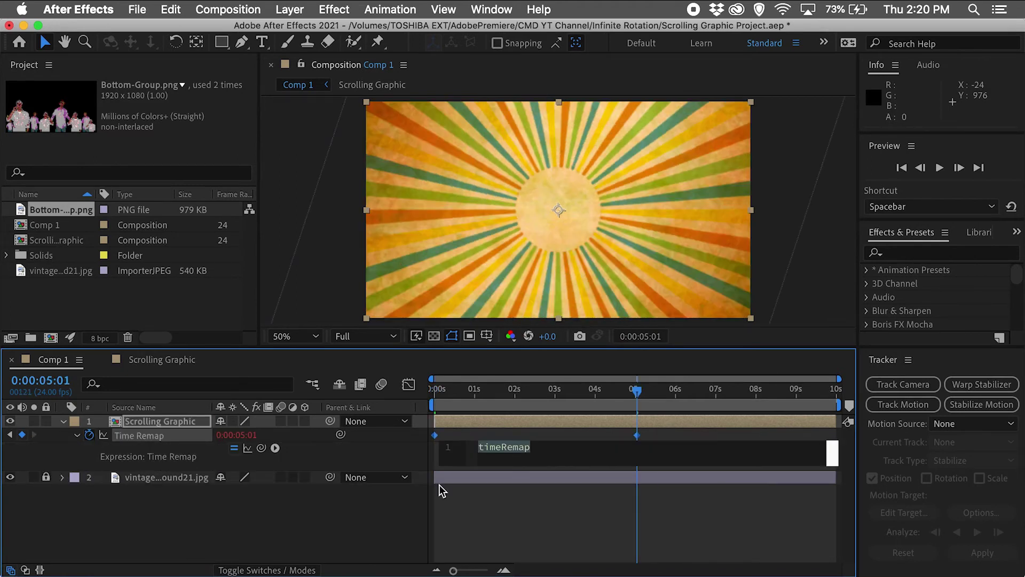
{"action": "left_click", "coordinate": [514, 447]}
{"action": "double_click", "coordinate": [514, 446]}
{"action": "type", "text": "loop"}
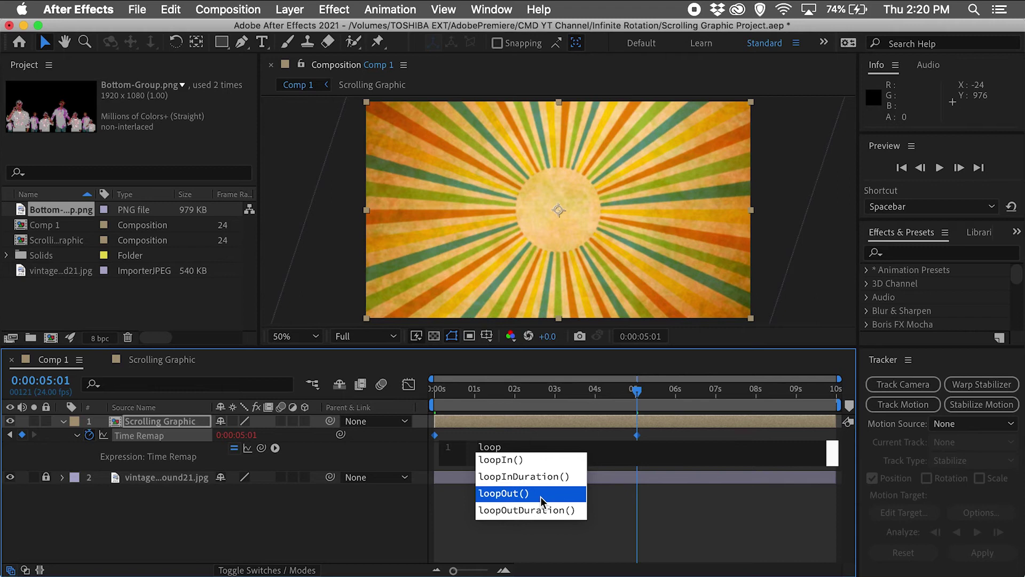
{"action": "left_click", "coordinate": [534, 500]}
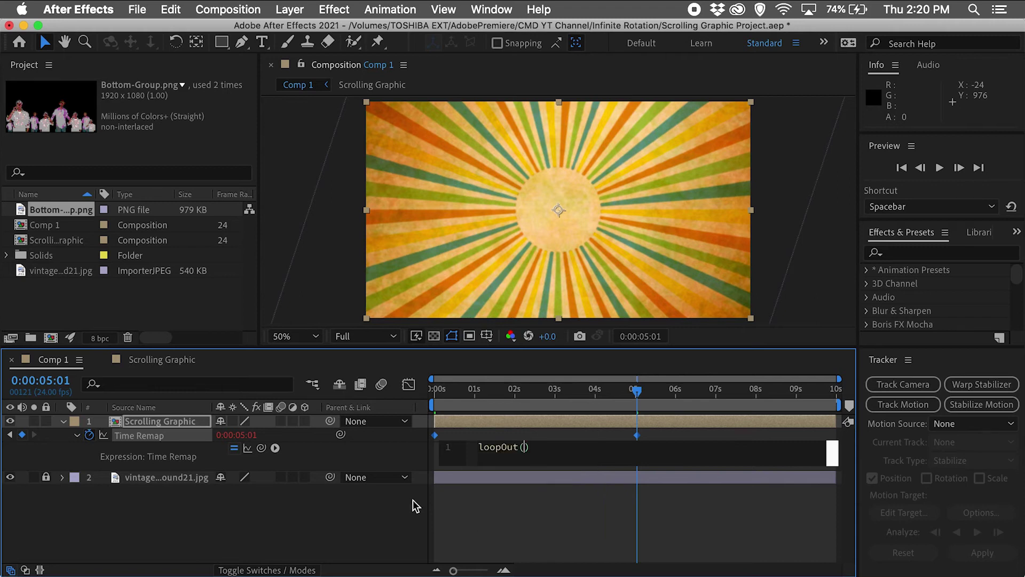
{"action": "left_click", "coordinate": [325, 508]}
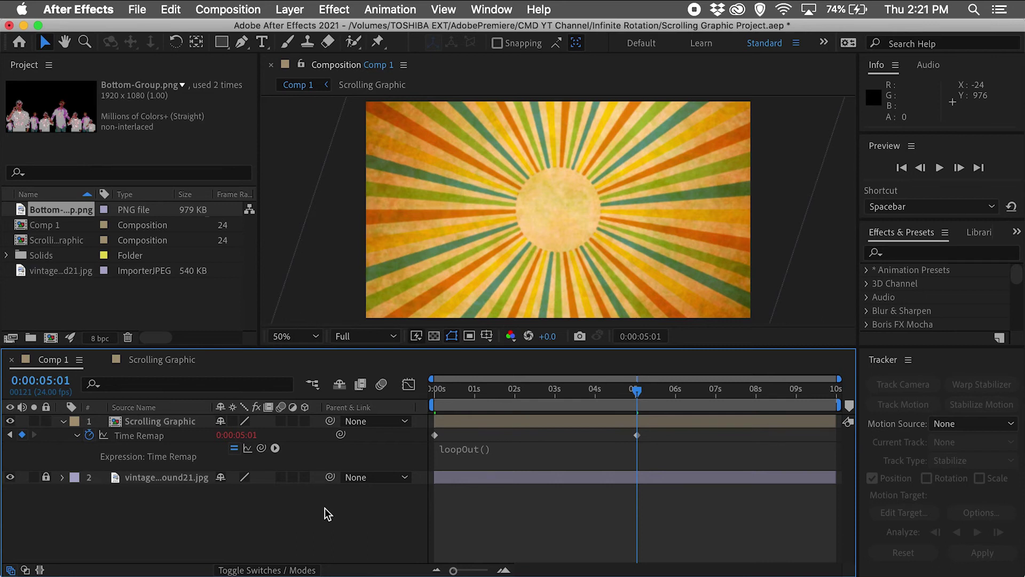
Add a Time Remap keyframe at 5:00 and delete the extra one at 5:01.
{"action": "left_click_drag", "start_coordinate": [453, 570], "coordinate": [476, 572]}
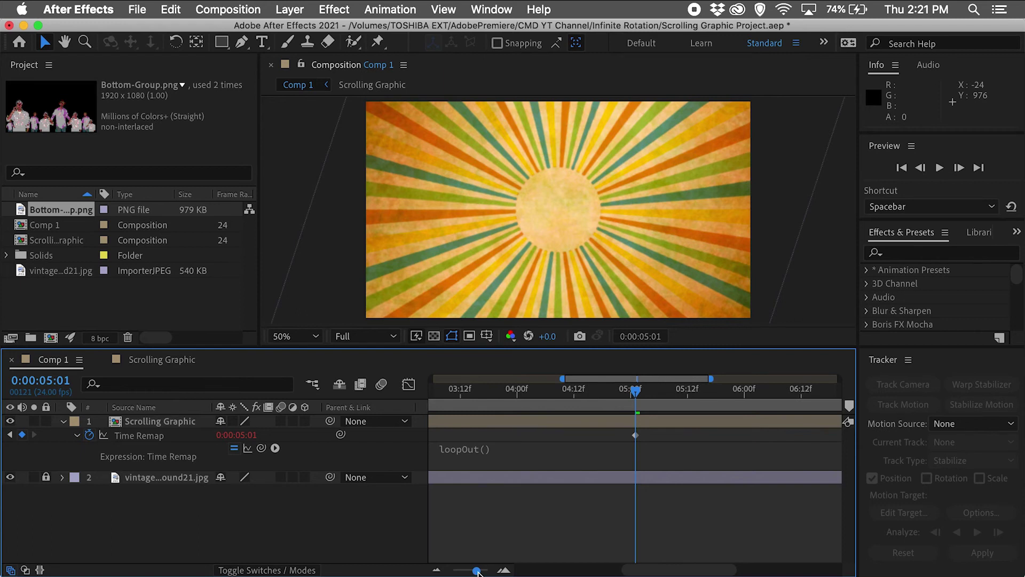
{"action": "key", "text": "Page_Up"}
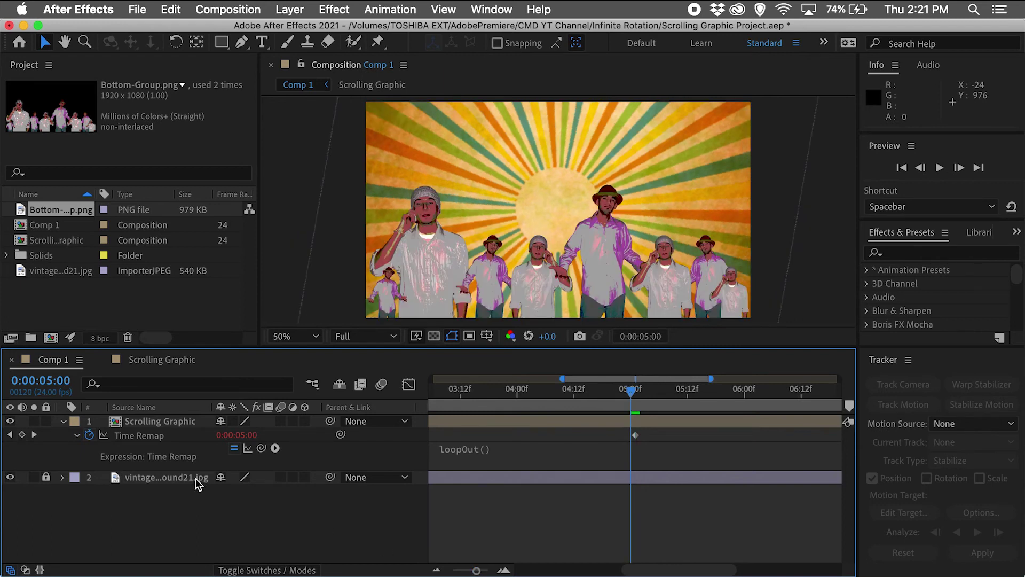
{"action": "left_click", "coordinate": [22, 435]}
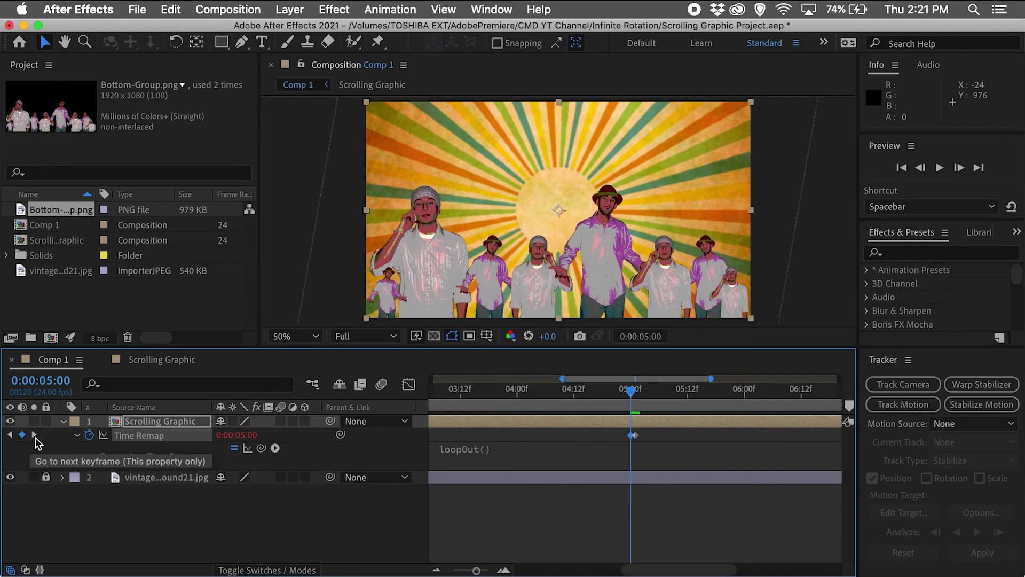
{"action": "key", "text": "Page_Down"}
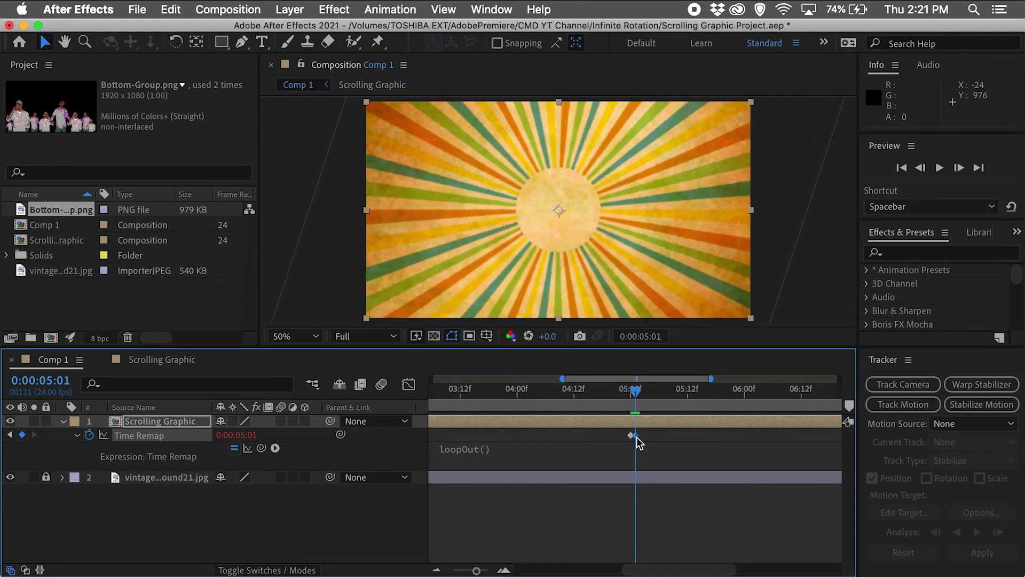
{"action": "left_click", "coordinate": [636, 441]}
{"action": "left_click_drag", "start_coordinate": [475, 570], "coordinate": [454, 570]}
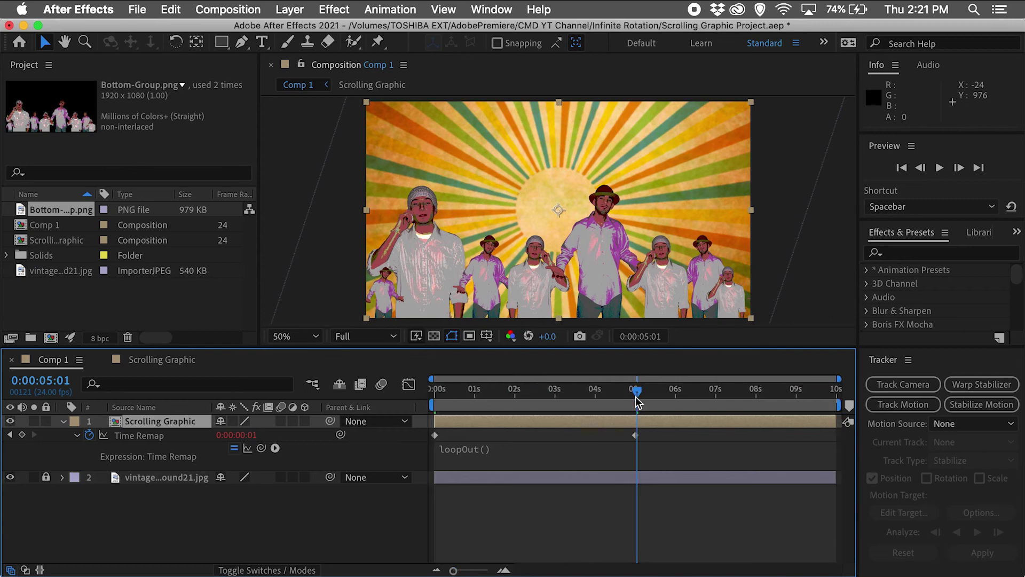
{"action": "left_click_drag", "start_coordinate": [585, 388], "coordinate": [427, 386]}
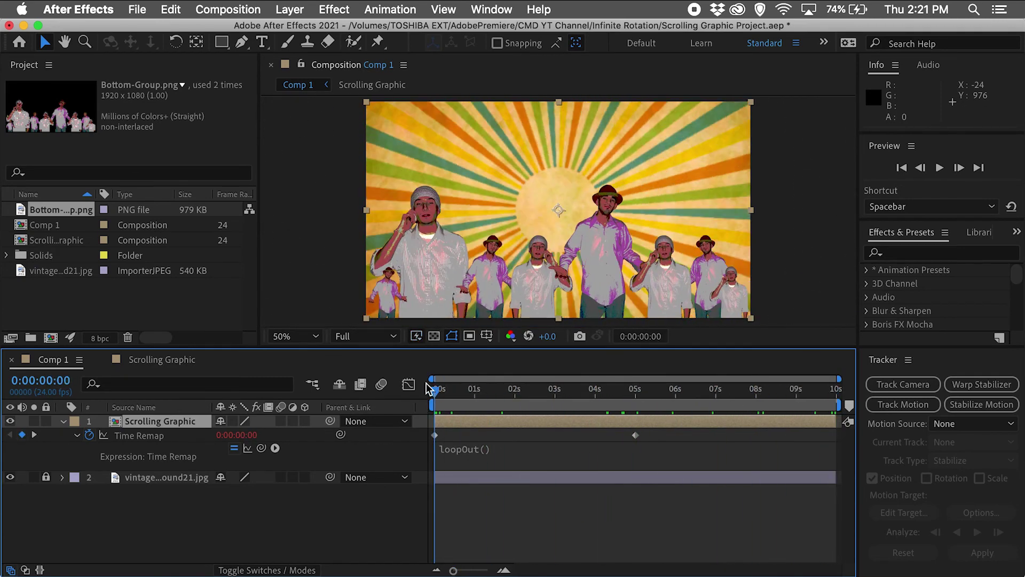
Change Comp 1's duration to 0:00:30:00 in Composition Settings.
{"action": "right_click", "coordinate": [293, 283]}
{"action": "left_click", "coordinate": [335, 321]}
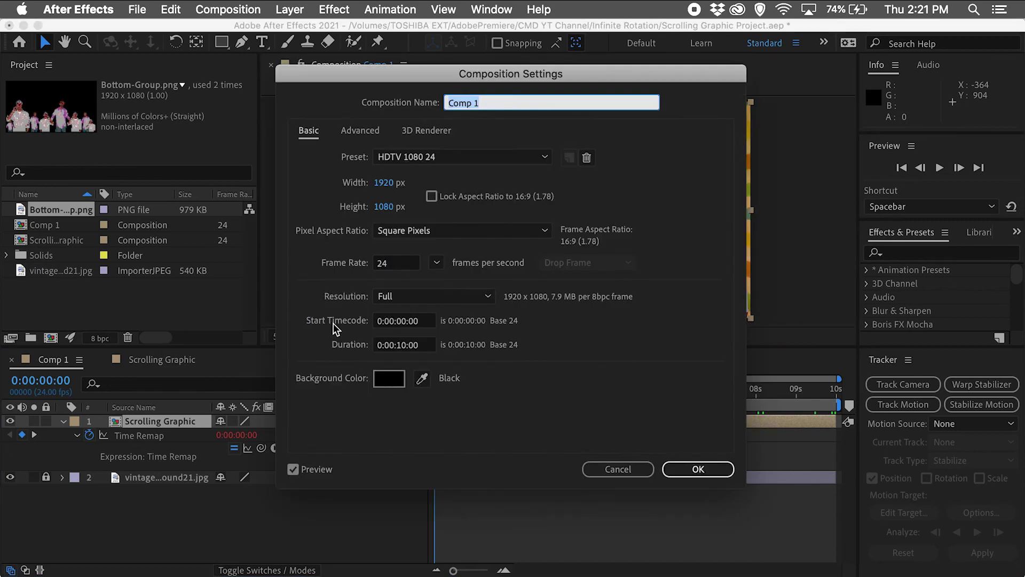
{"action": "left_click", "coordinate": [402, 345]}
{"action": "left_click", "coordinate": [697, 469]}
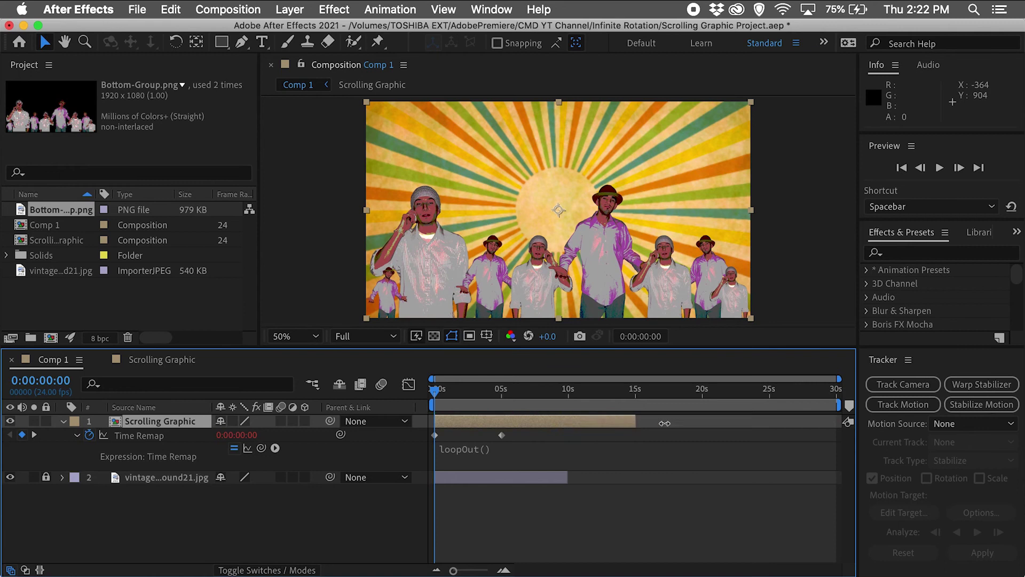
Extend the Scrolling Graphic and sunburst background layers' out-points to 30 seconds.
{"action": "left_click_drag", "start_coordinate": [665, 422], "coordinate": [841, 423]}
{"action": "left_click", "coordinate": [33, 487]}
{"action": "left_click_drag", "start_coordinate": [566, 477], "coordinate": [846, 478]}
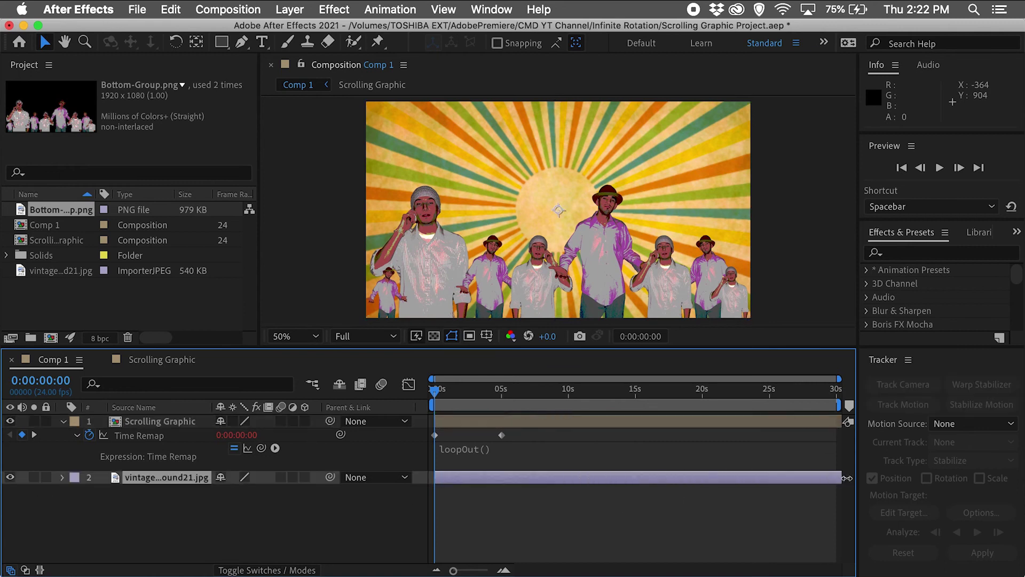